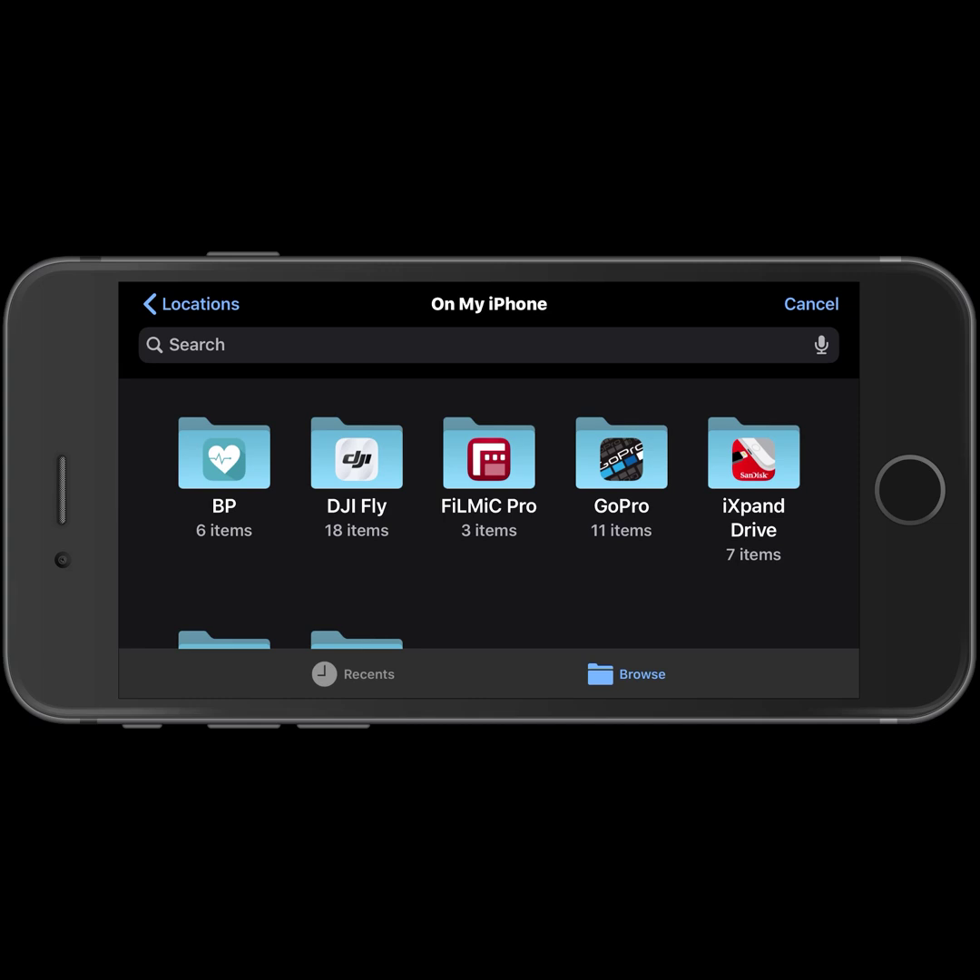
Browse into DJI Fly, then its FlightRecords folder listing the DJIFlightRecord files.
{"action": "left_click", "coordinate": [356, 454]}
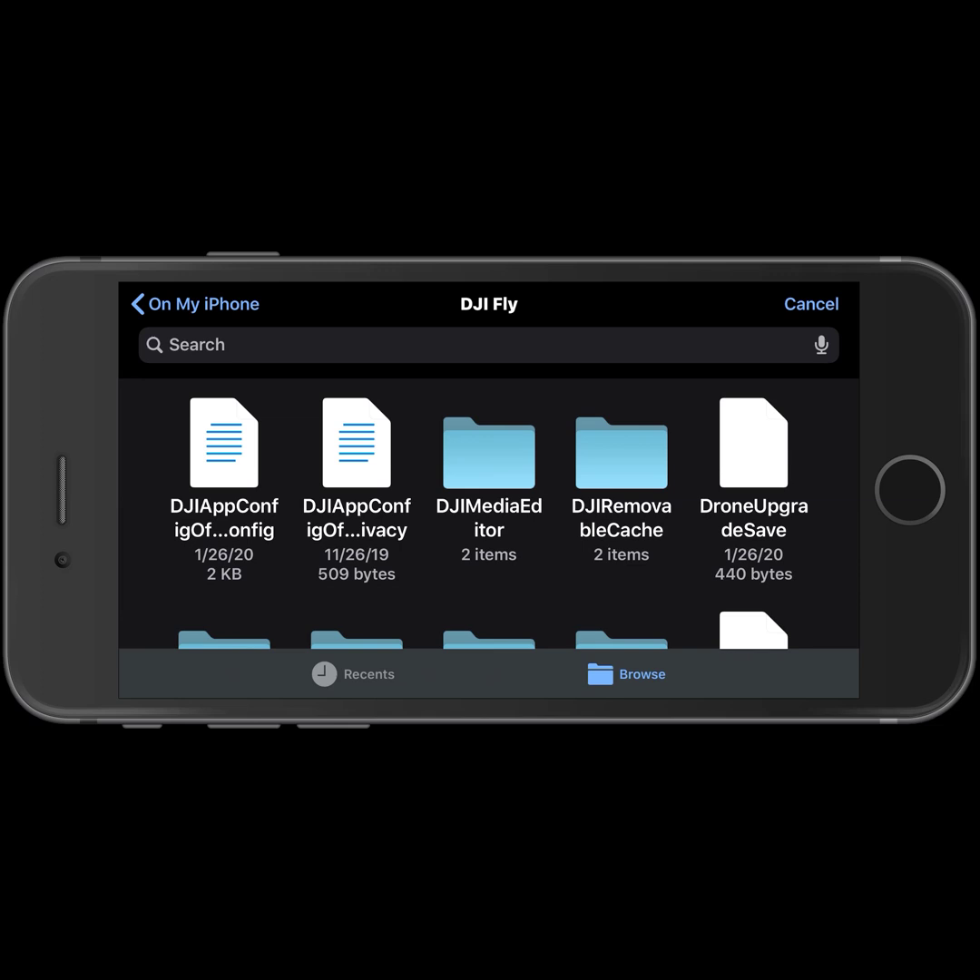
{"action": "scroll", "coordinate": [489, 512], "scroll_direction": "down", "scroll_amount": 3}
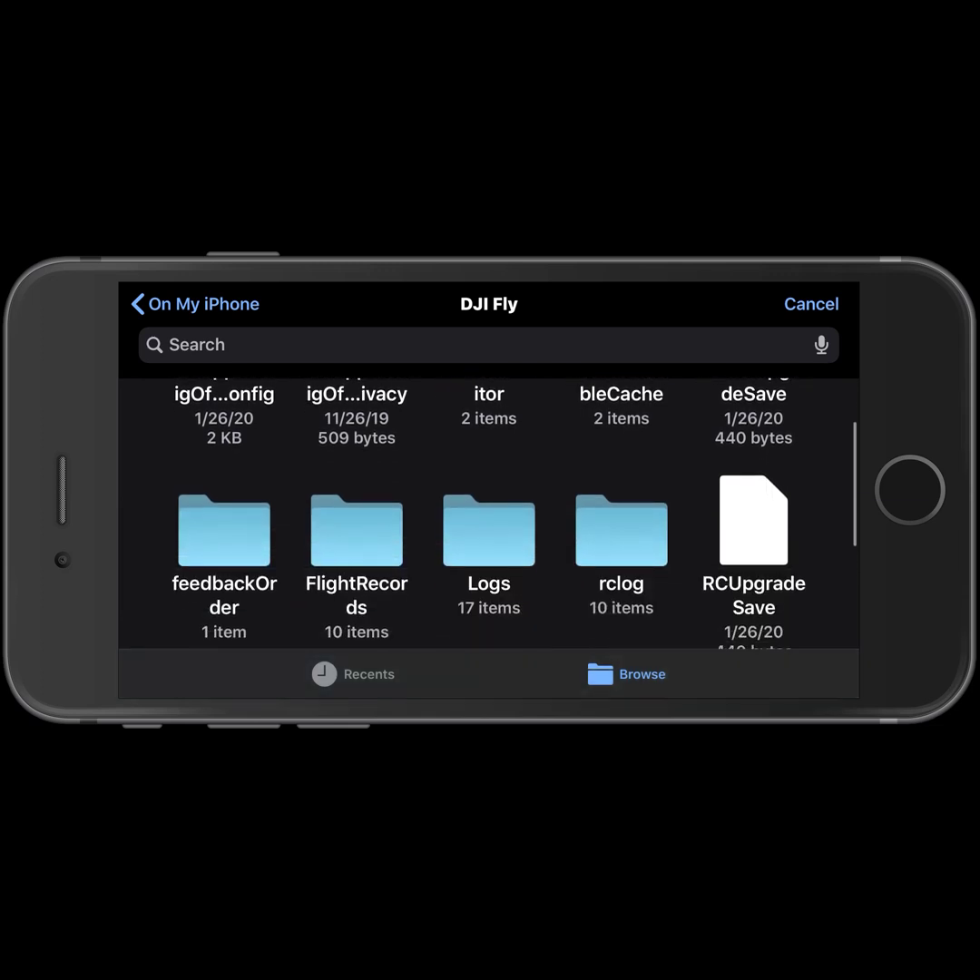
{"action": "scroll", "coordinate": [489, 513], "scroll_direction": "down", "scroll_amount": 1}
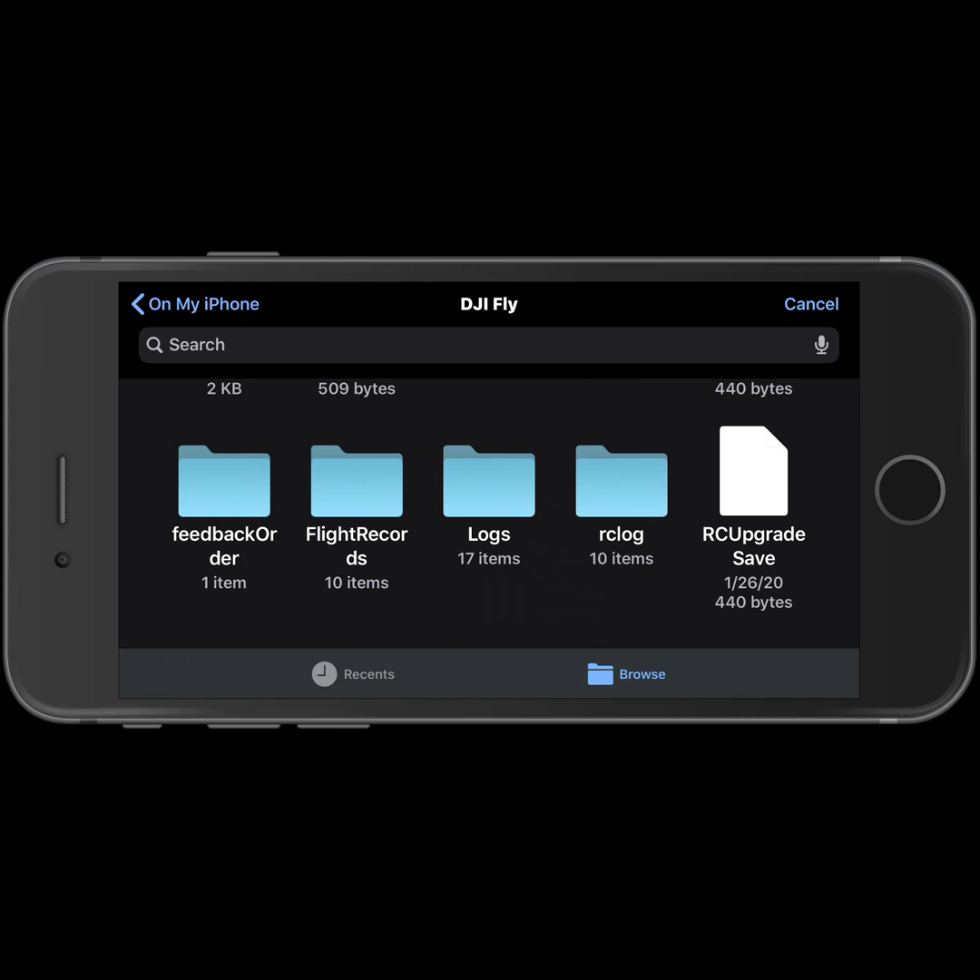
{"action": "left_click", "coordinate": [355, 481]}
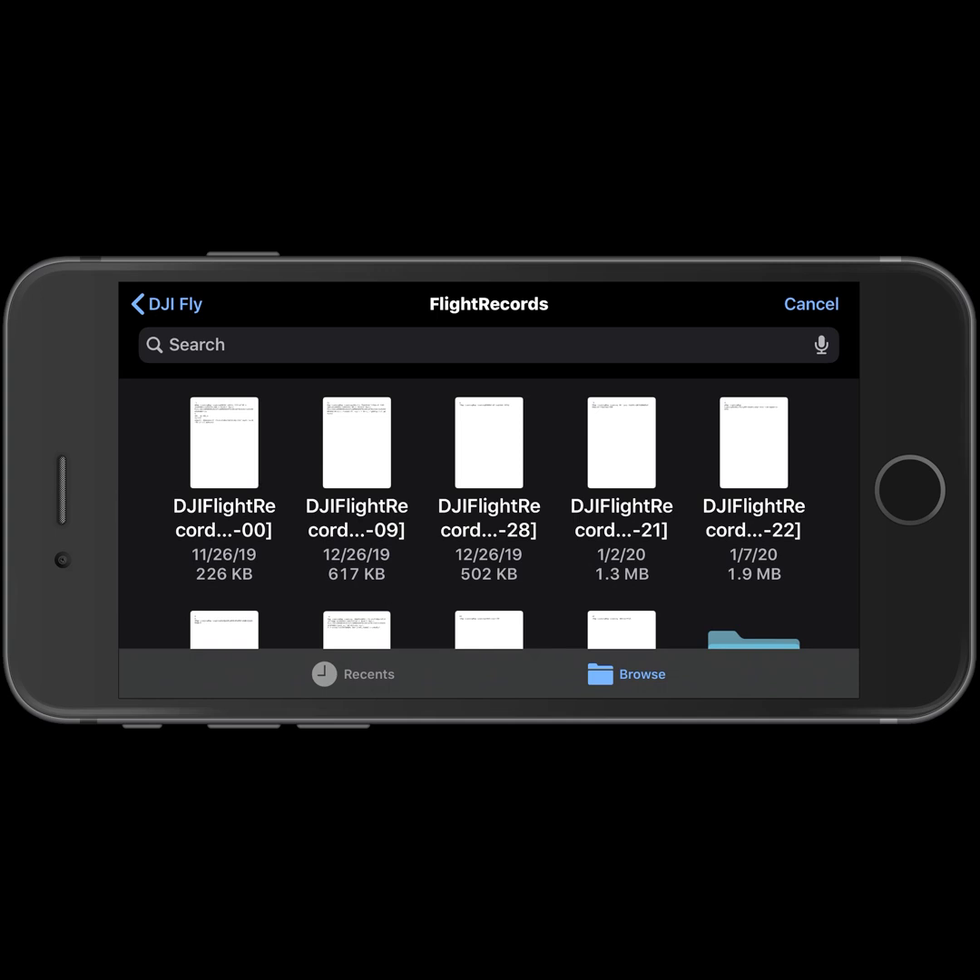
{"action": "scroll", "coordinate": [489, 513], "scroll_direction": "down", "scroll_amount": 3}
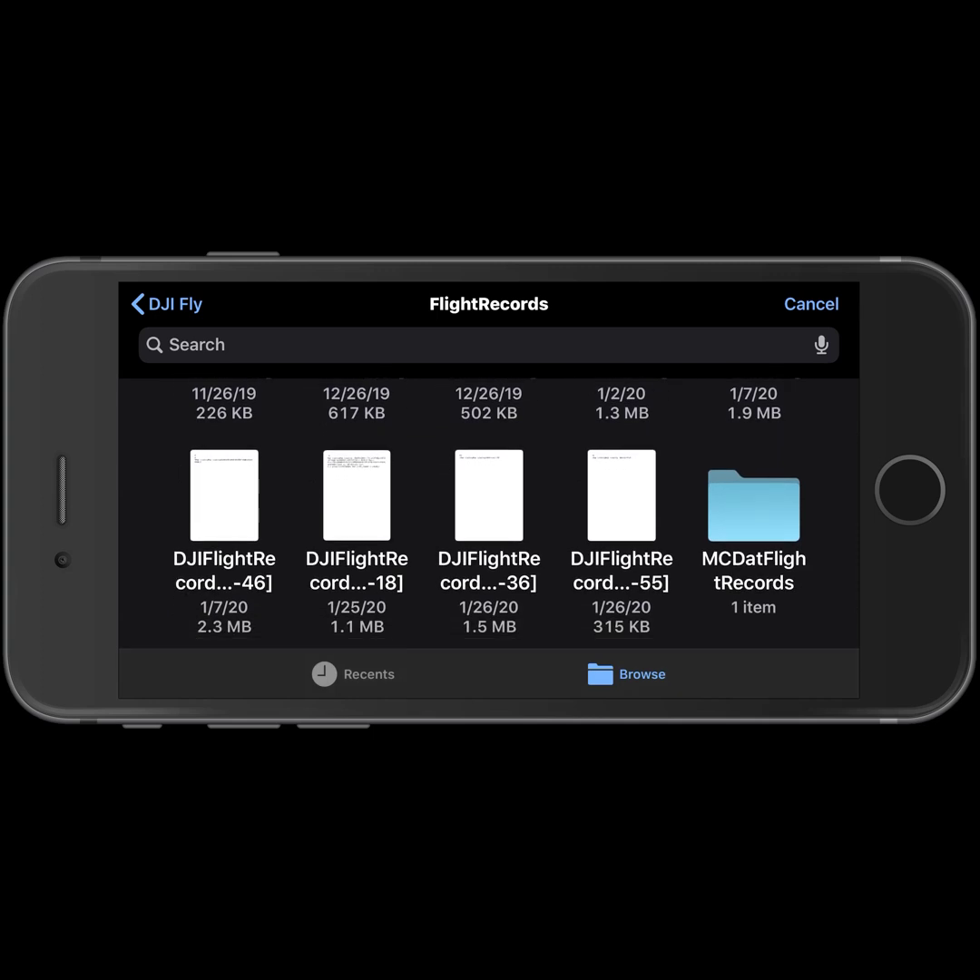
Choose DJIFlightRecord_2020-01-25_[13-45-18].txt (1.1 MB) as the file to upload.
{"action": "left_click", "coordinate": [356, 494]}
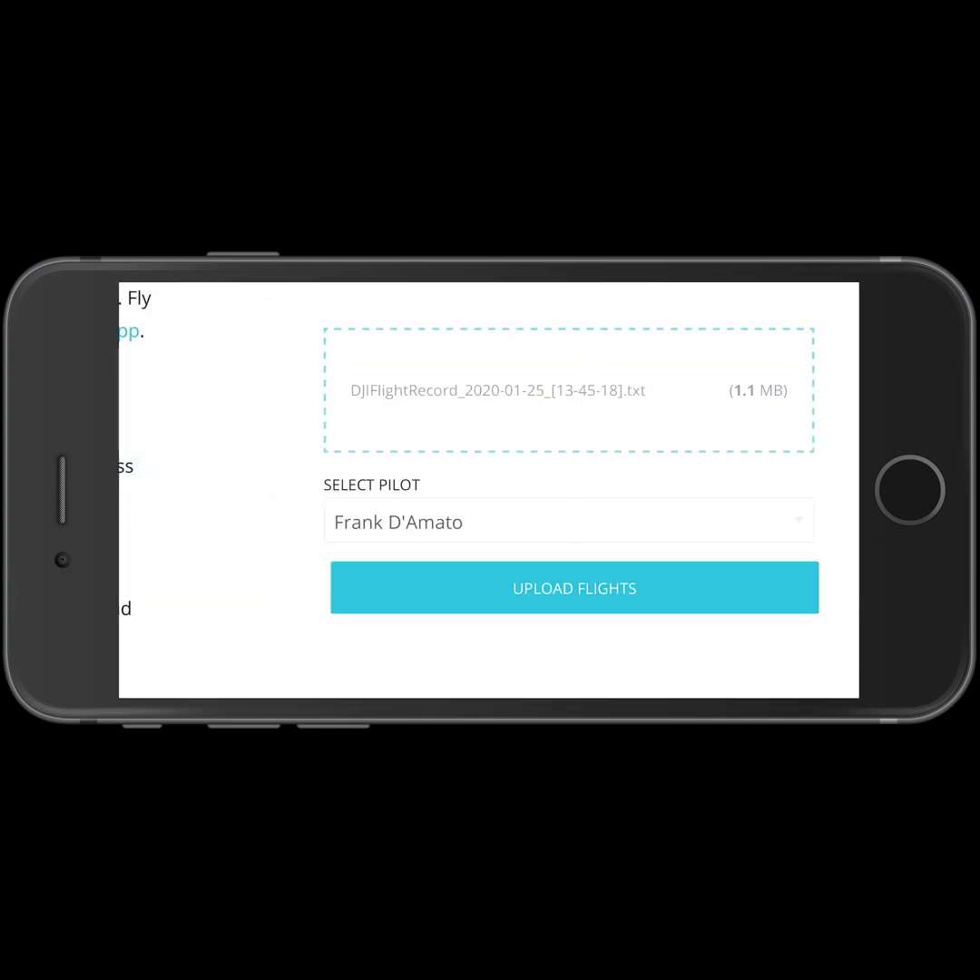